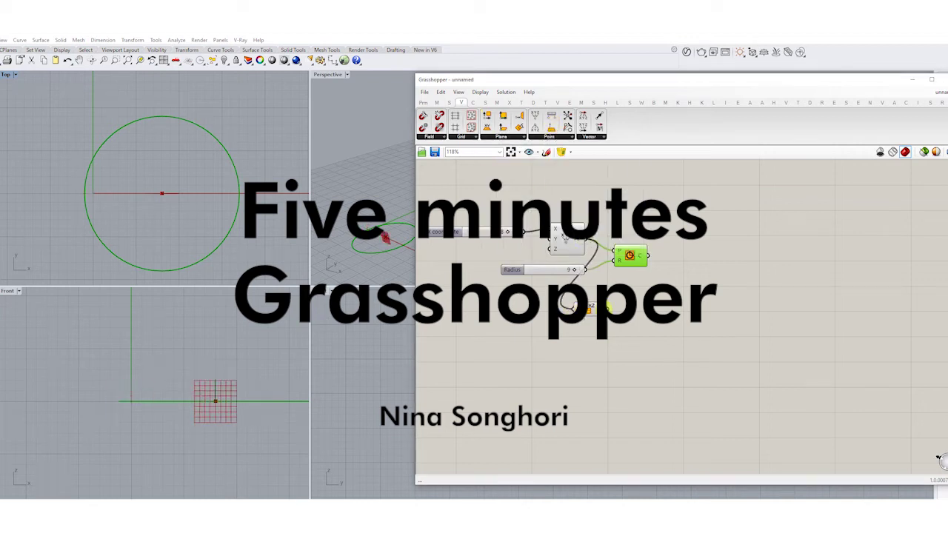
Insert an XZ Plane between the point and the Circle's P input so the circle stands upright
drag(629, 256, 690, 260)
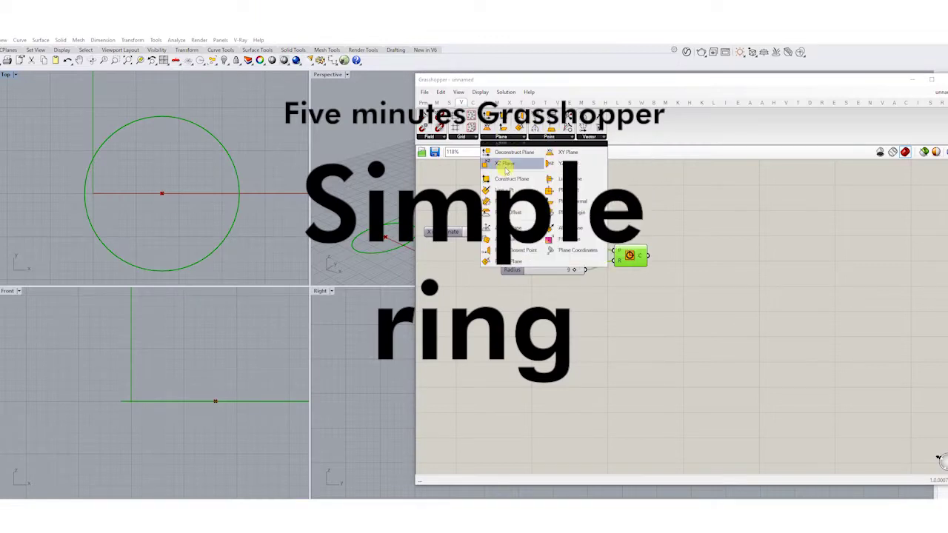
click(505, 163)
click(585, 309)
drag(585, 238, 574, 309)
drag(675, 256, 608, 308)
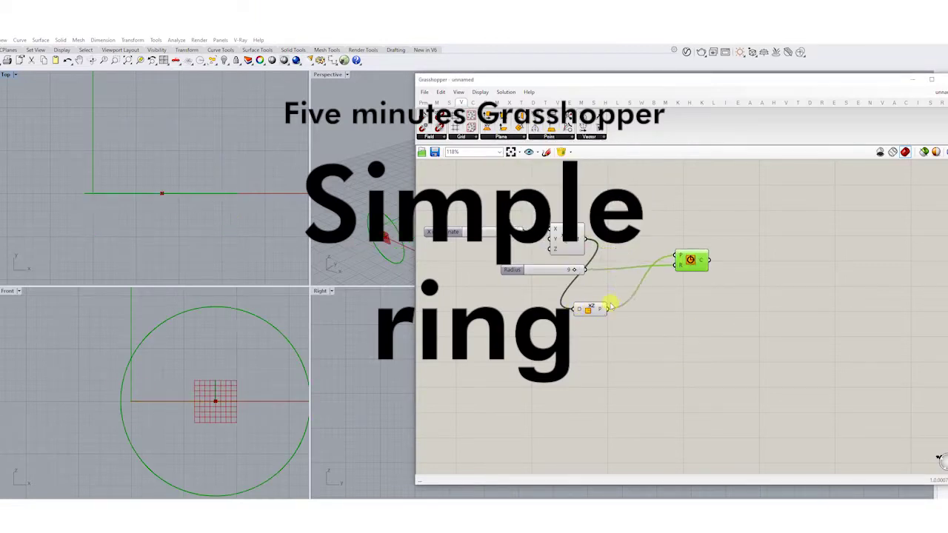
scroll(232, 364, down, 3)
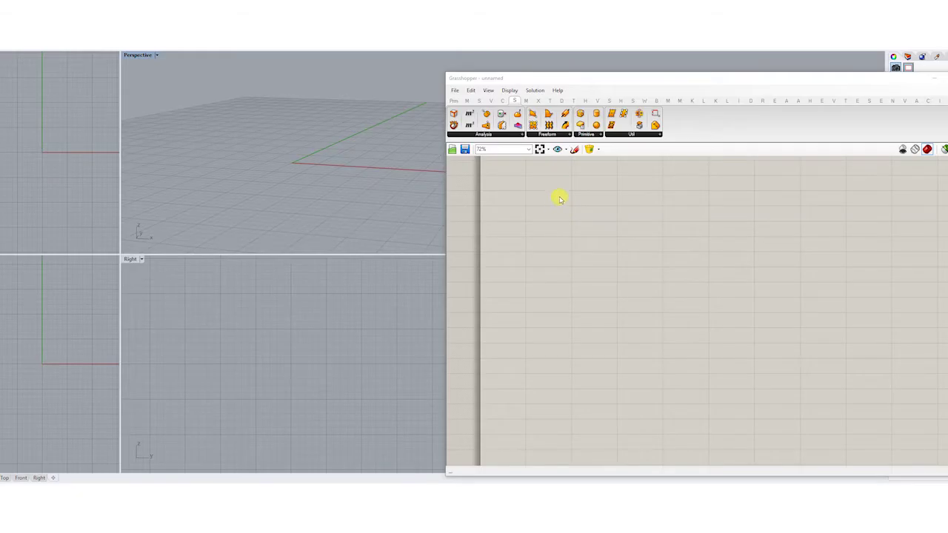
mouse_move(577, 197)
mouse_down()
mouse_move(550, 198)
mouse_move(531, 232)
mouse_move(549, 272)
mouse_move(581, 273)
mouse_move(603, 259)
mouse_move(608, 239)
mouse_move(574, 194)
mouse_up()
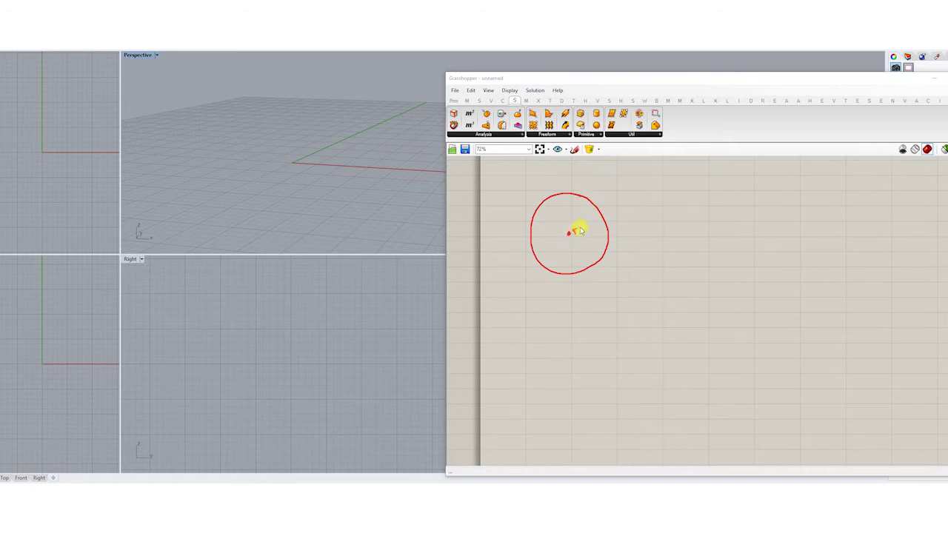
mouse_move(579, 230)
mouse_down()
mouse_move(601, 215)
mouse_move(588, 230)
mouse_up()
mouse_move(524, 224)
mouse_down()
mouse_move(551, 192)
mouse_move(595, 197)
mouse_move(608, 210)
mouse_move(610, 259)
mouse_move(590, 278)
mouse_move(547, 278)
mouse_move(534, 270)
mouse_move(525, 225)
mouse_up()
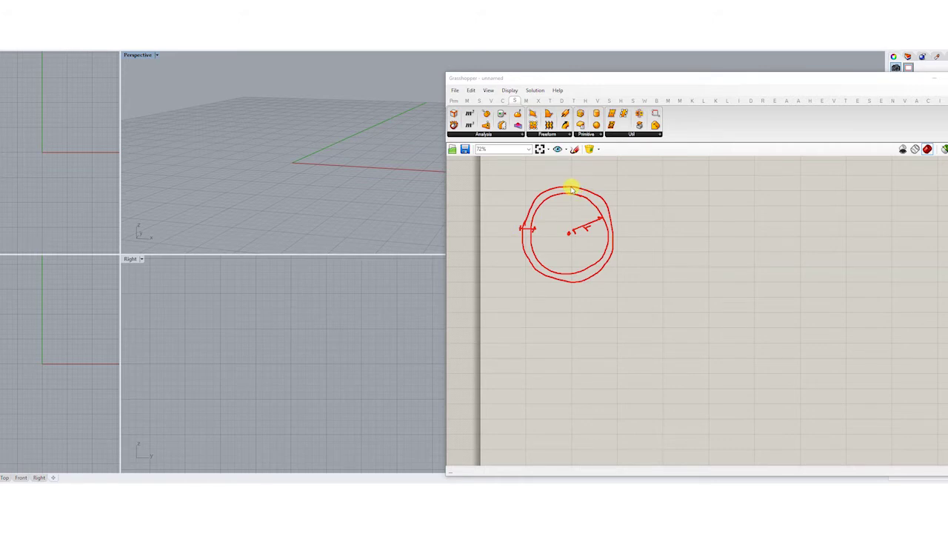
drag(572, 187, 616, 177)
drag(610, 272, 641, 255)
mouse_move(618, 178)
mouse_down()
mouse_move(644, 225)
mouse_move(639, 257)
mouse_up()
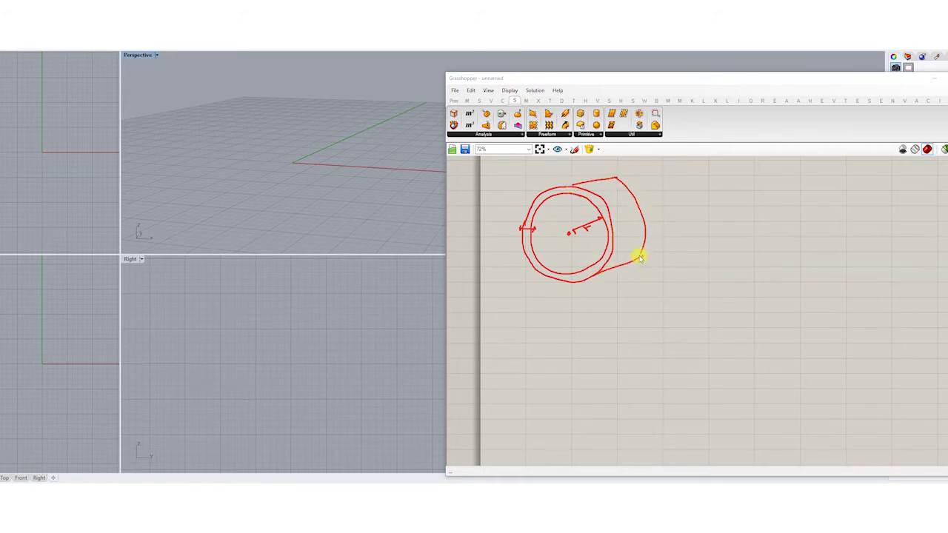
mouse_move(596, 186)
mouse_down()
mouse_move(615, 224)
mouse_move(613, 269)
mouse_up()
mouse_move(596, 189)
mouse_down()
mouse_move(633, 229)
mouse_move(619, 242)
mouse_move(631, 265)
mouse_up()
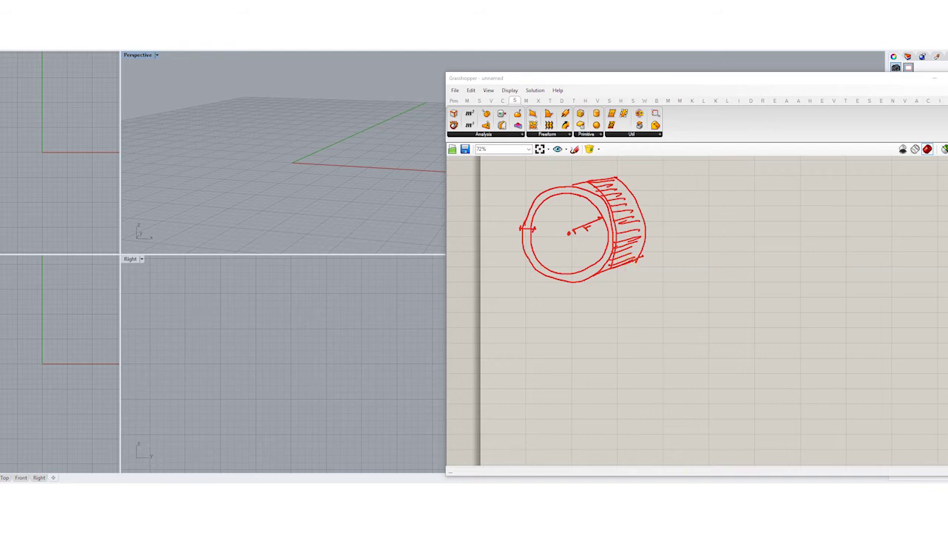
key(Escape)
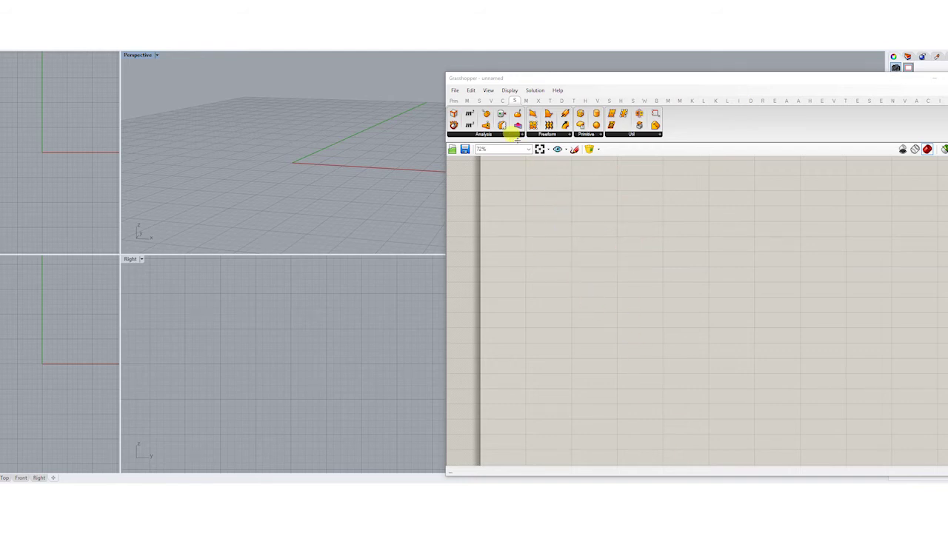
Place a Construct Point component from Vector > Point, creating a point at the origin
click(491, 101)
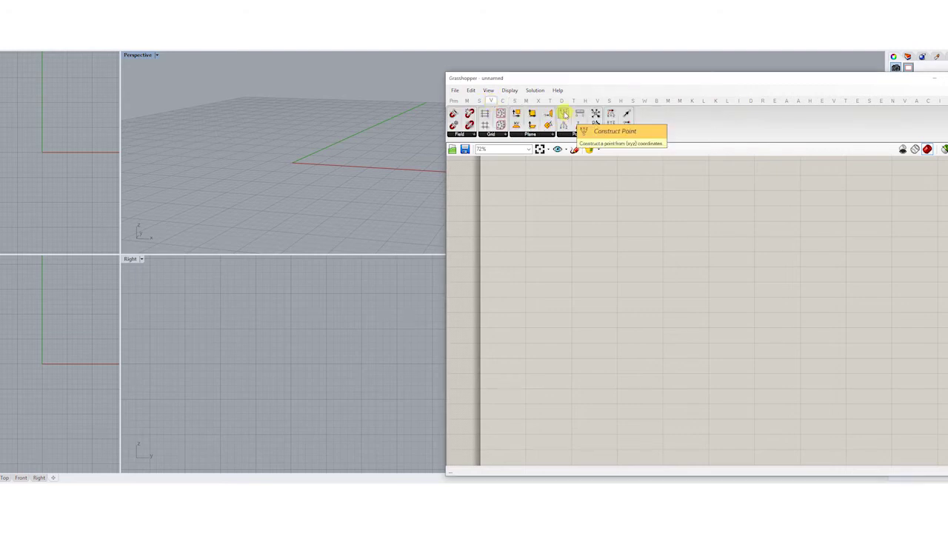
mouse_move(491, 101)
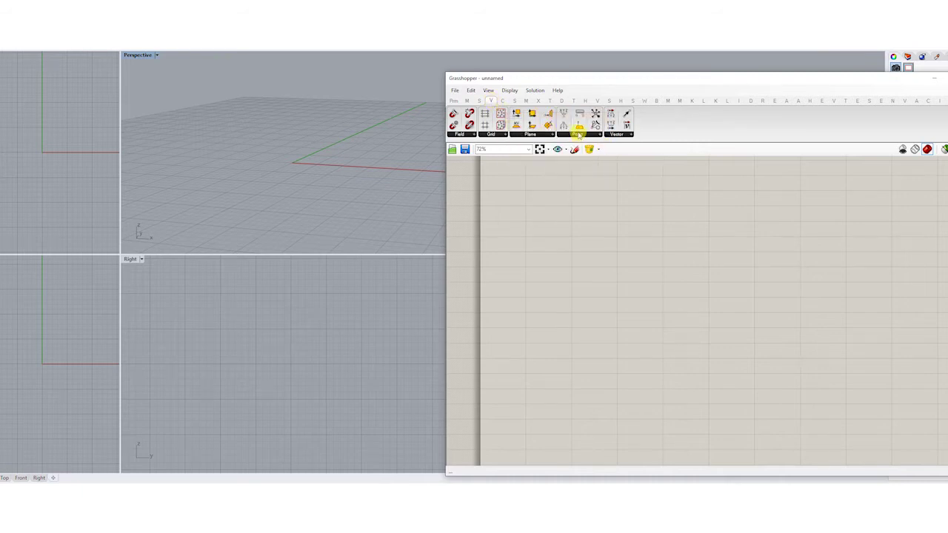
drag(564, 114, 592, 207)
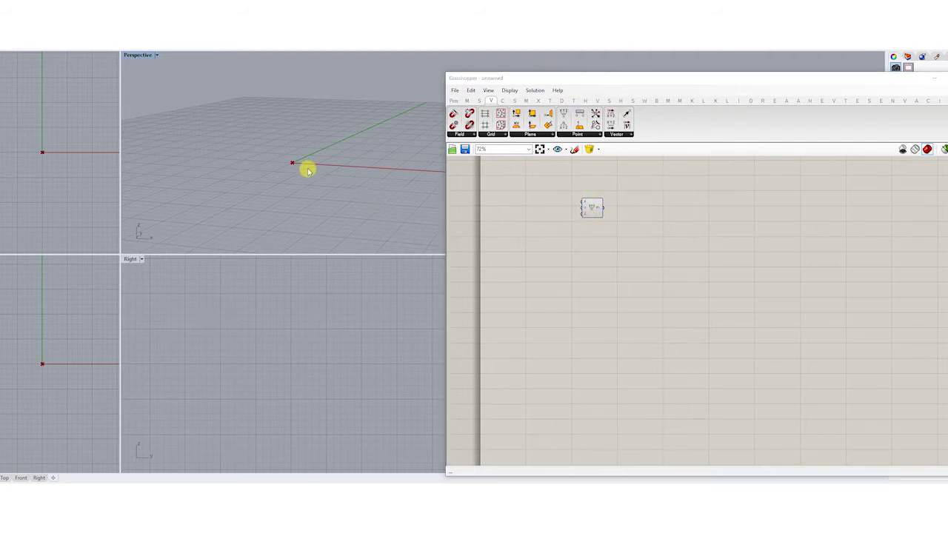
right_drag(306, 165, 285, 221)
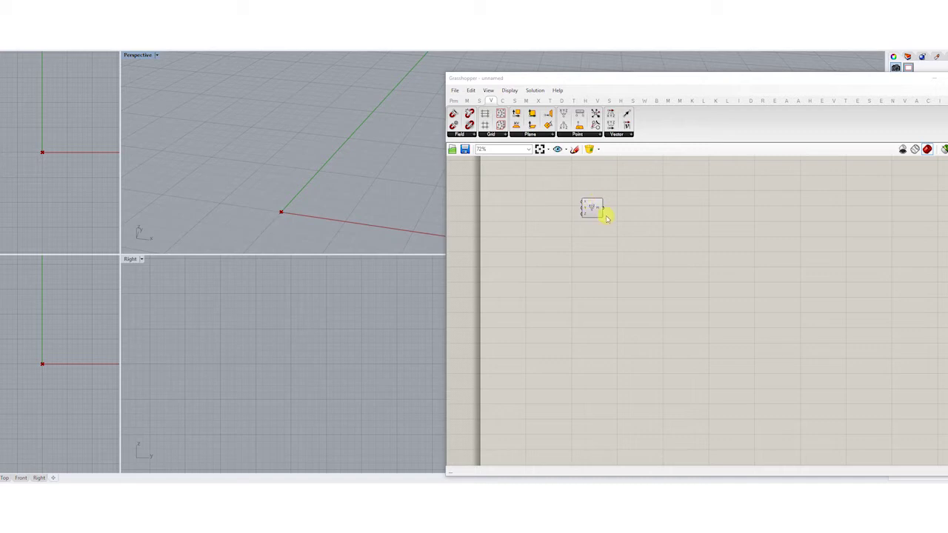
drag(591, 210, 571, 213)
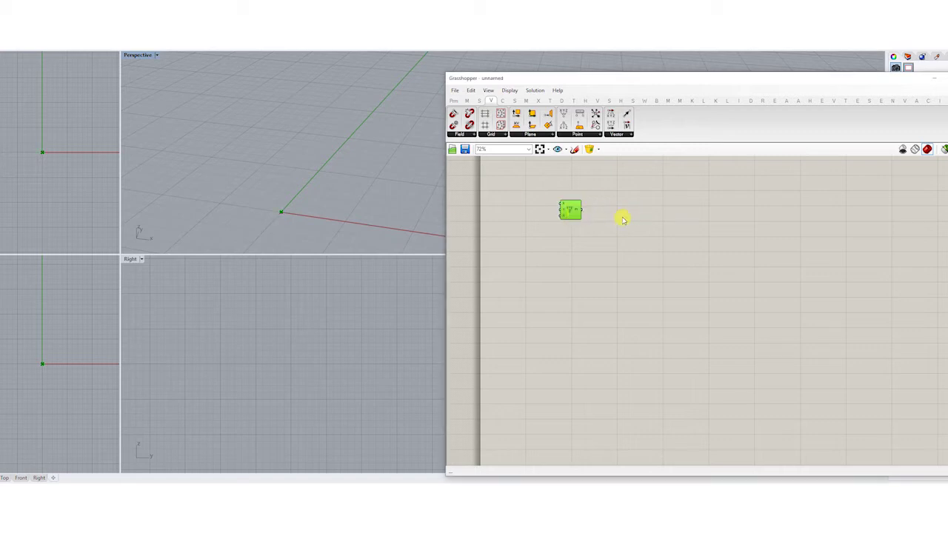
Add a Circle component from Curve > Primitive and wire the point into its P input
double_click(614, 219)
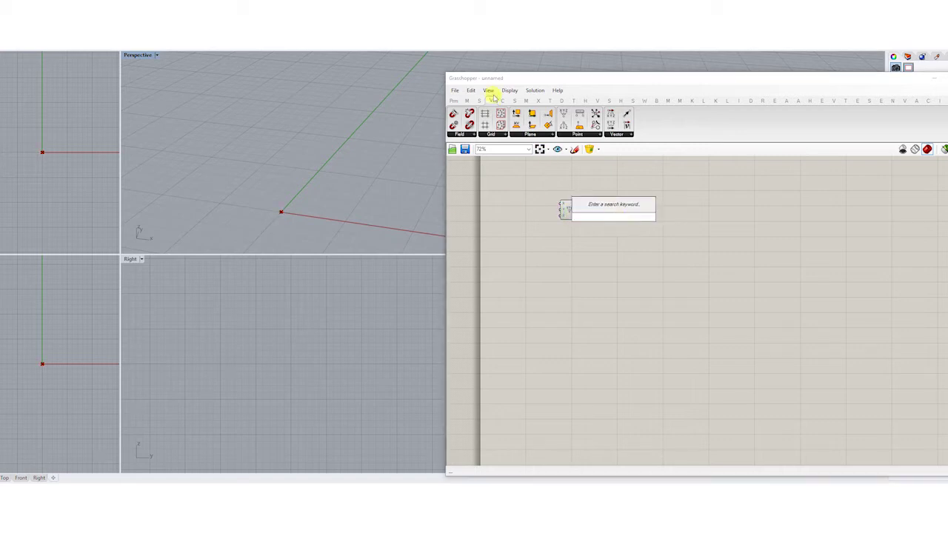
click(514, 101)
click(502, 101)
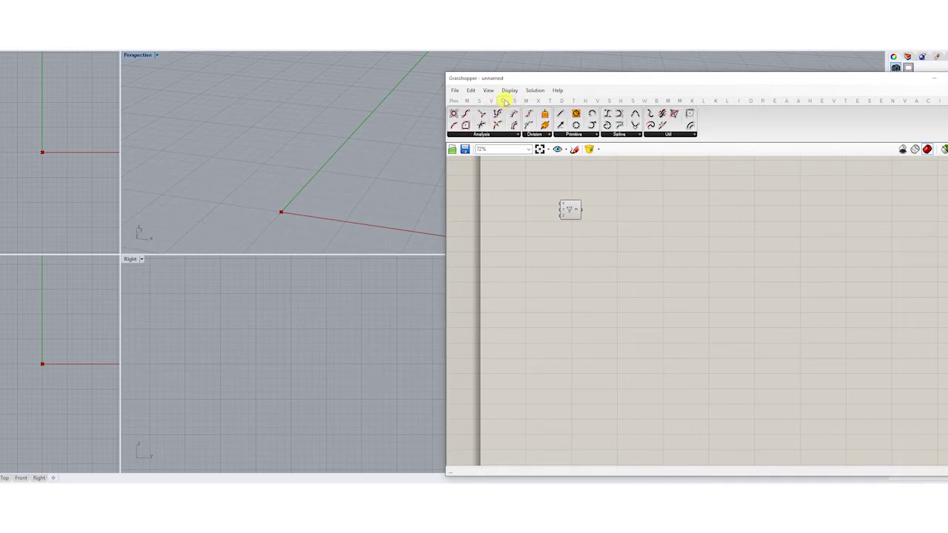
click(577, 136)
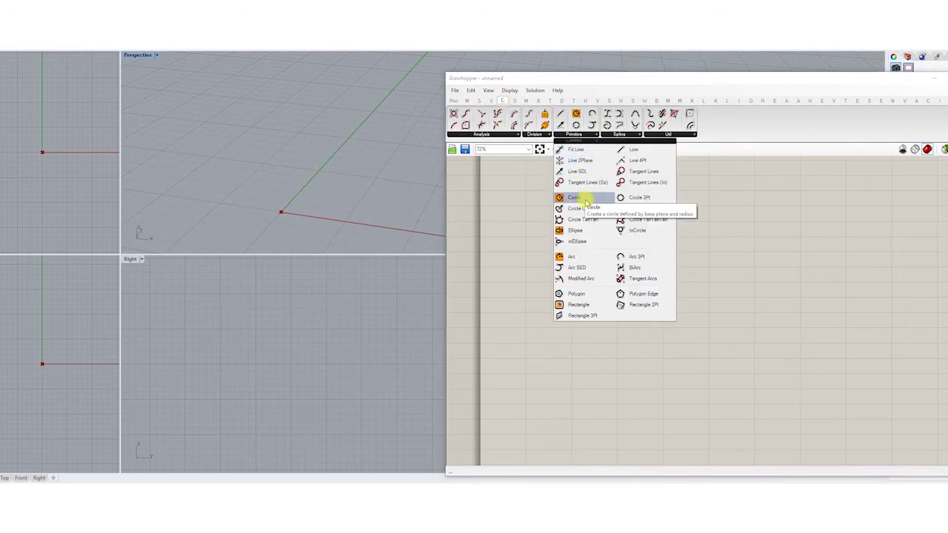
drag(587, 201, 579, 196)
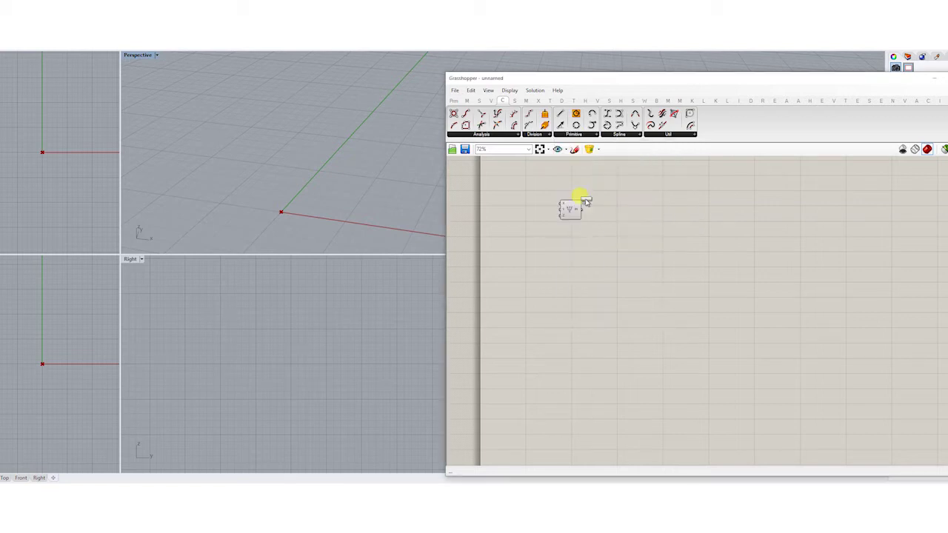
drag(622, 223, 624, 229)
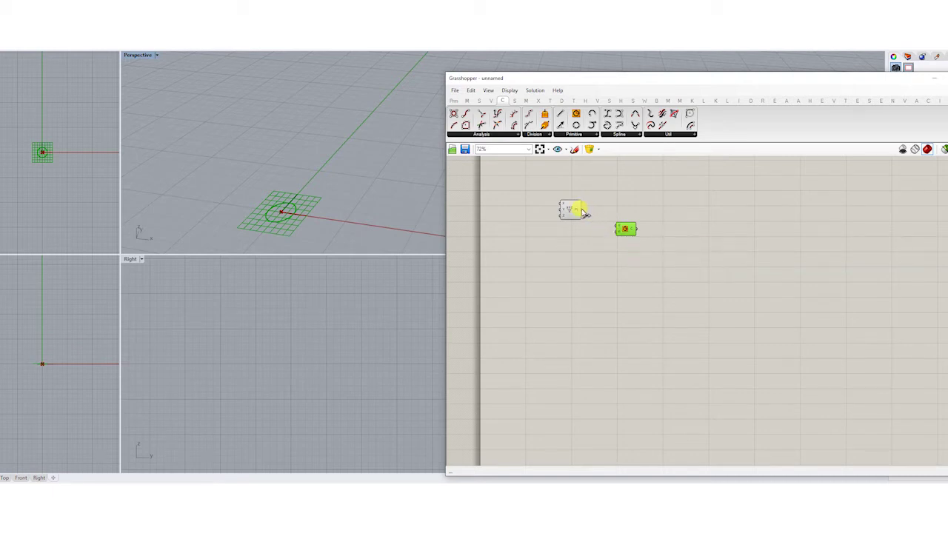
drag(582, 211, 626, 232)
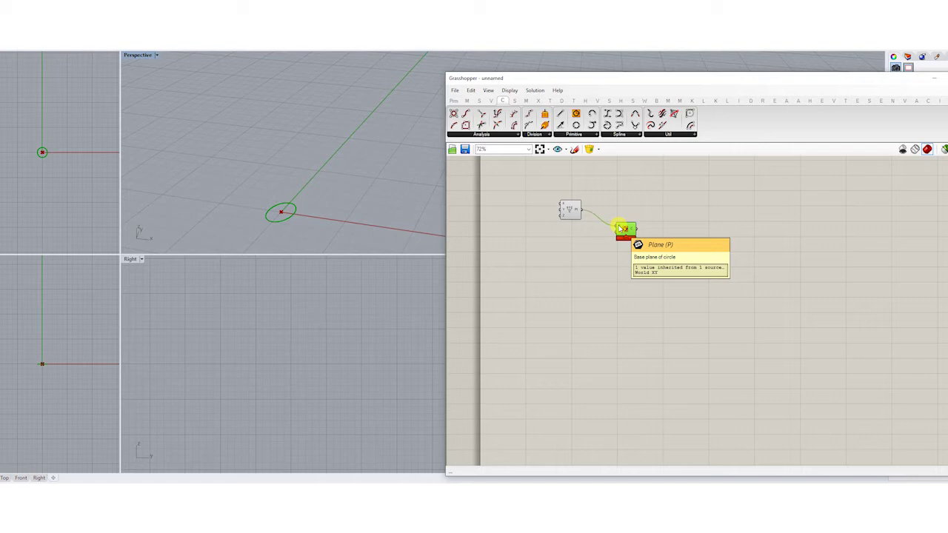
Add a number slider via the 'slider' search and wire it into the circle's radius
double_click(569, 242)
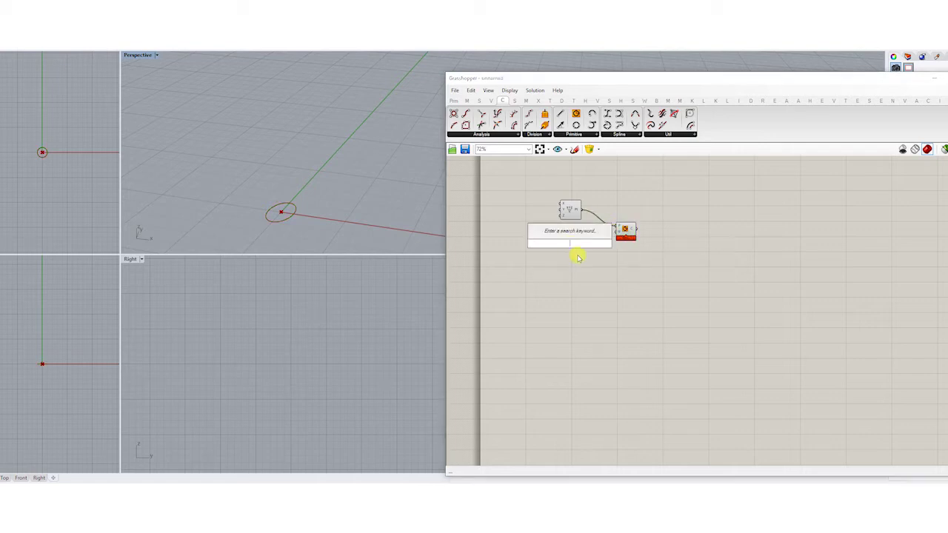
text(slider)
key(Return)
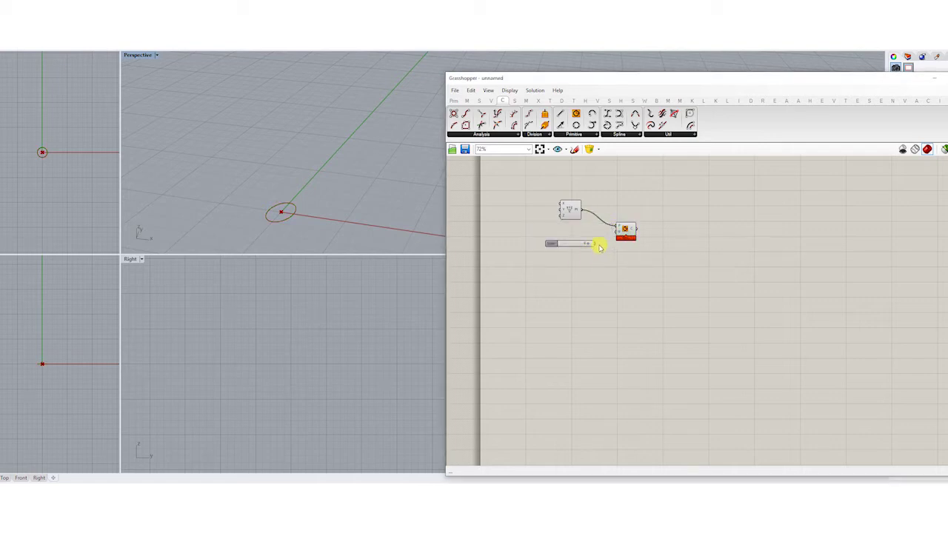
mouse_move(595, 243)
mouse_down()
mouse_move(616, 231)
mouse_move(576, 237)
mouse_up()
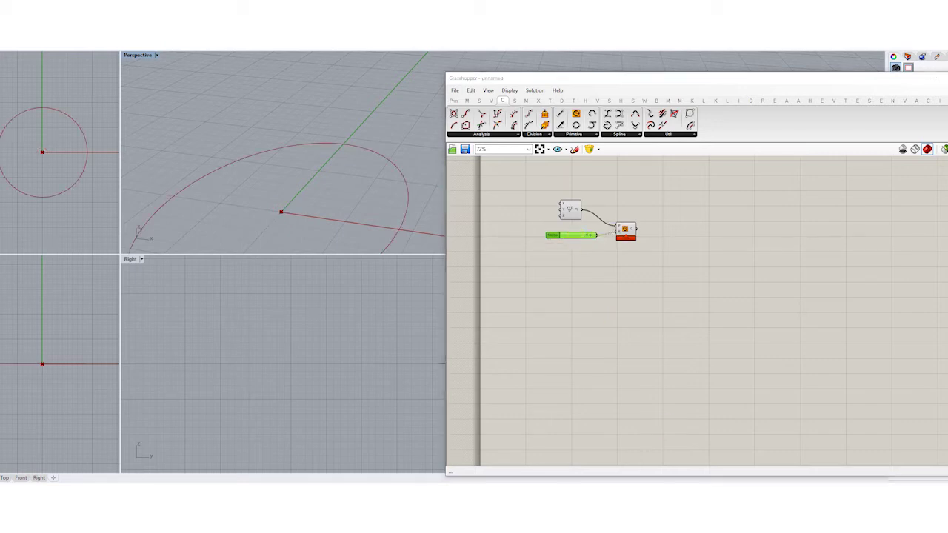
Add an Offset Curve component from the curve utilities and feed the circle into it
click(675, 135)
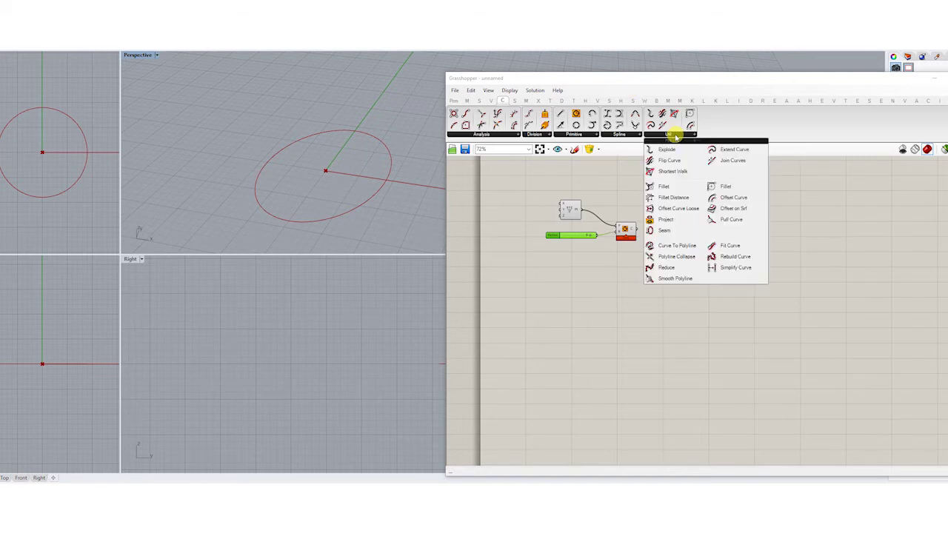
click(730, 199)
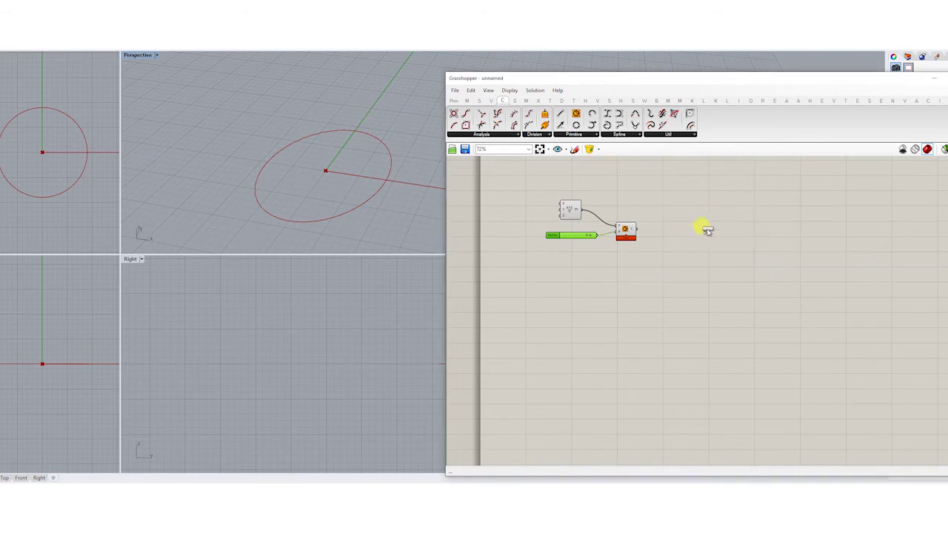
click(694, 234)
drag(635, 229, 674, 249)
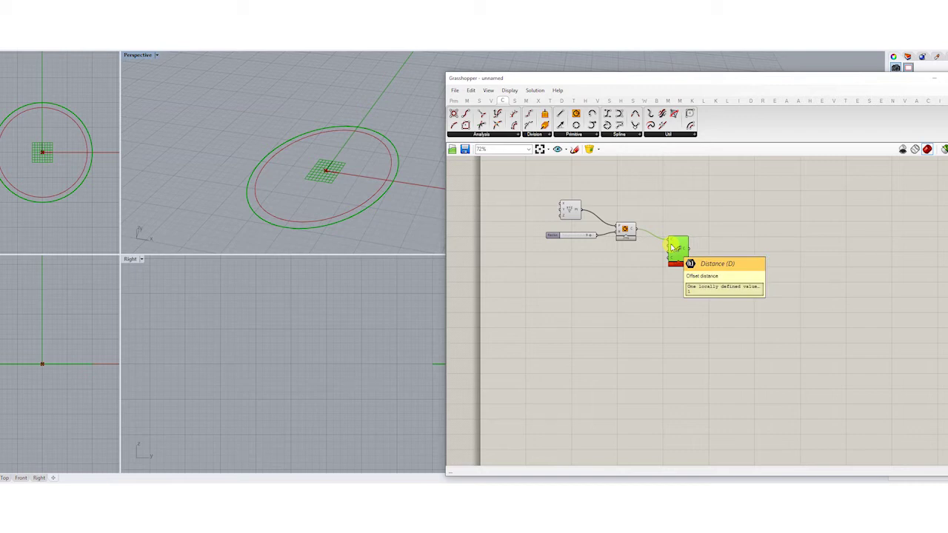
Wire a new number slider into Offset's D input and test the offset by moving it
double_click(607, 269)
text(slider)
key(Return)
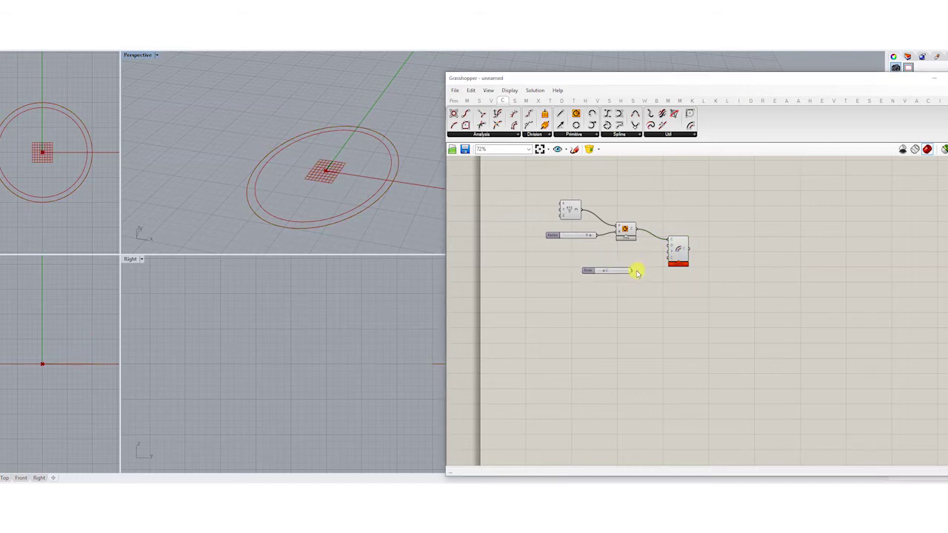
drag(637, 272, 656, 247)
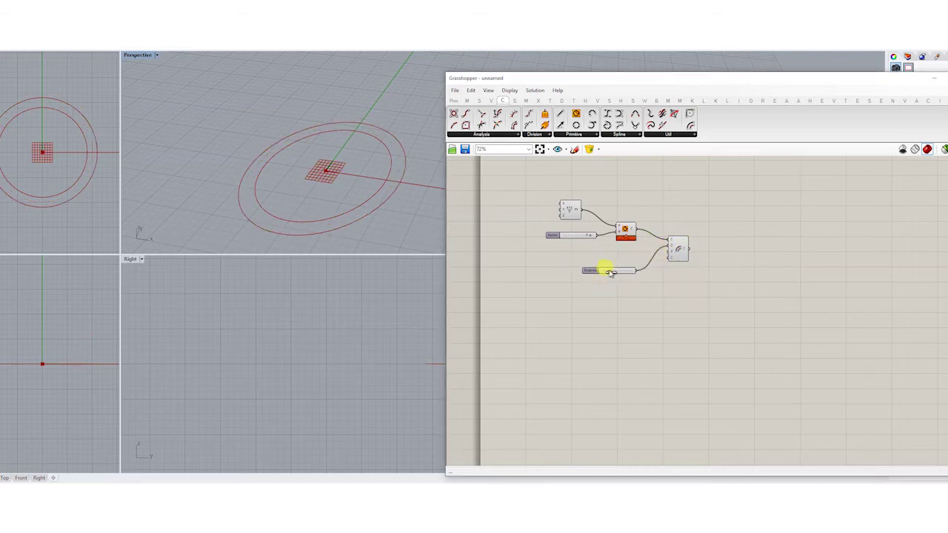
drag(608, 273, 604, 271)
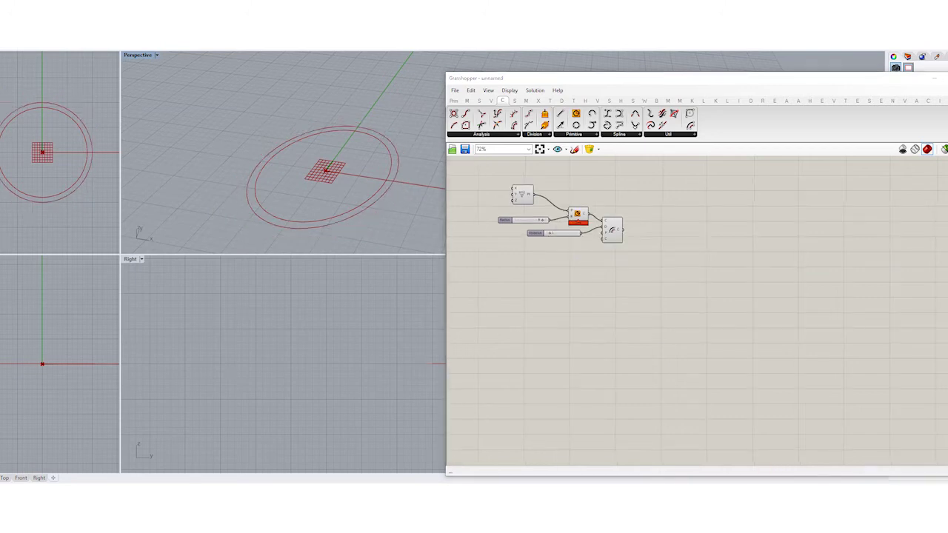
Add a Loft from Surface > Freeform and wire the circle and offset curves into it
click(516, 101)
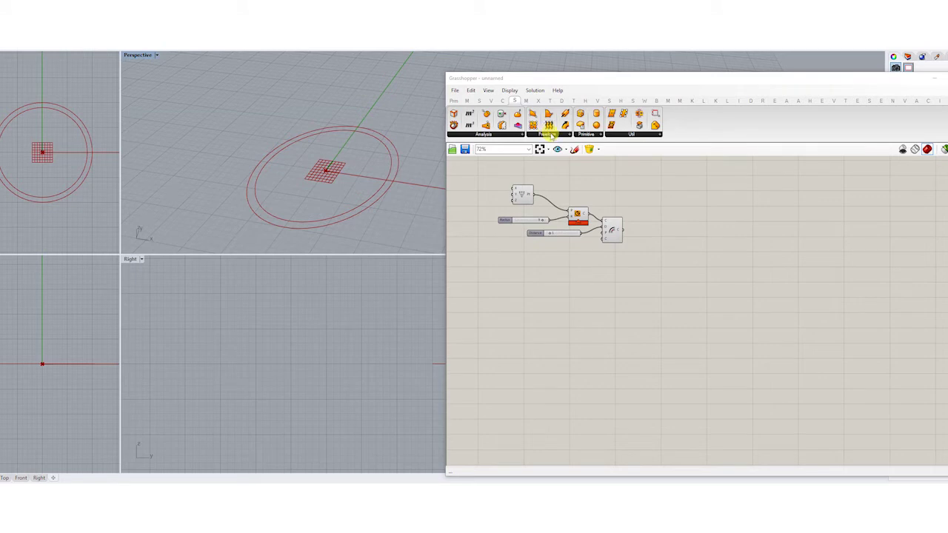
click(548, 134)
drag(557, 188, 666, 231)
drag(577, 216, 578, 207)
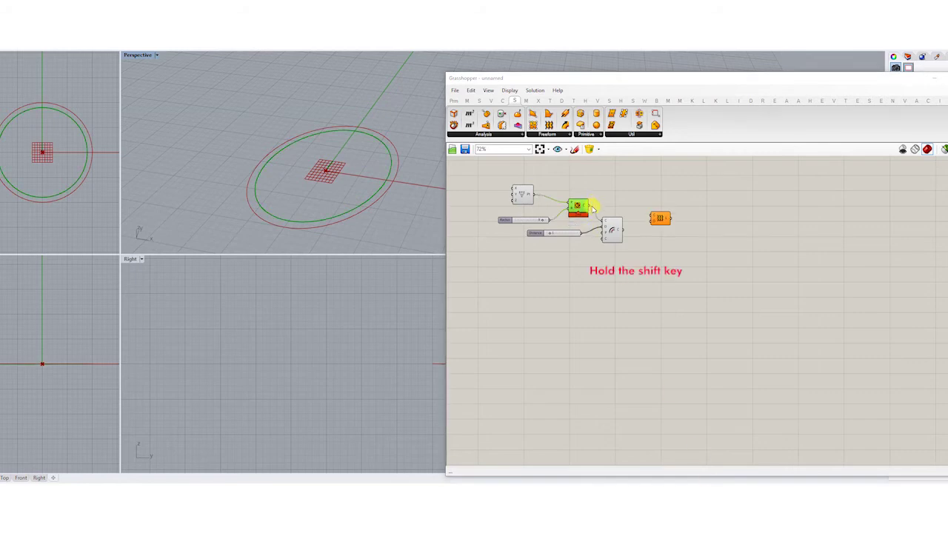
shift+drag(595, 209, 673, 208)
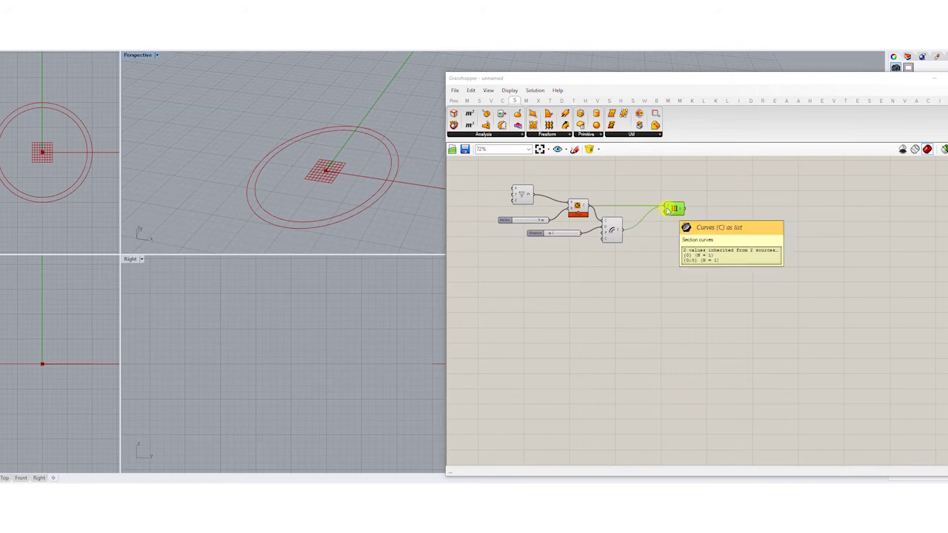
drag(673, 209, 657, 211)
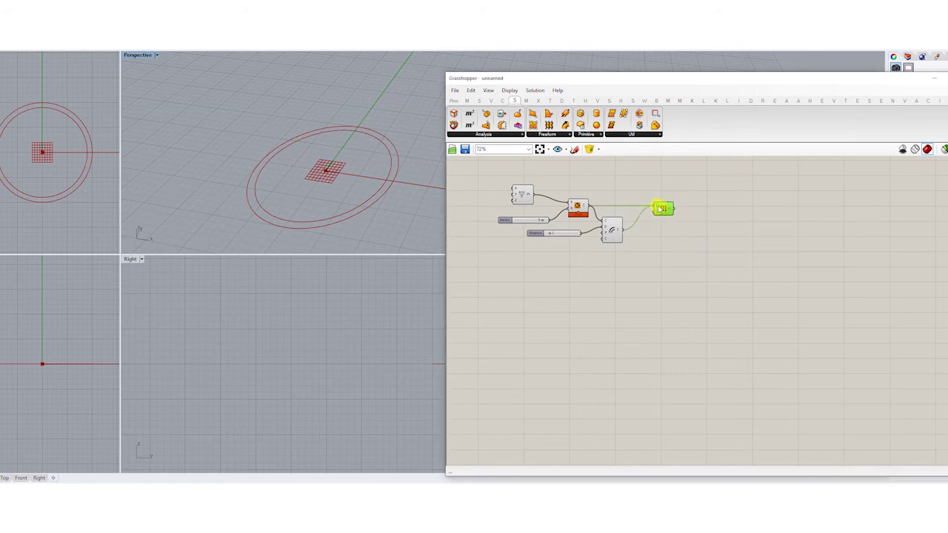
scroll(659, 209, up, 3)
right_click(658, 209)
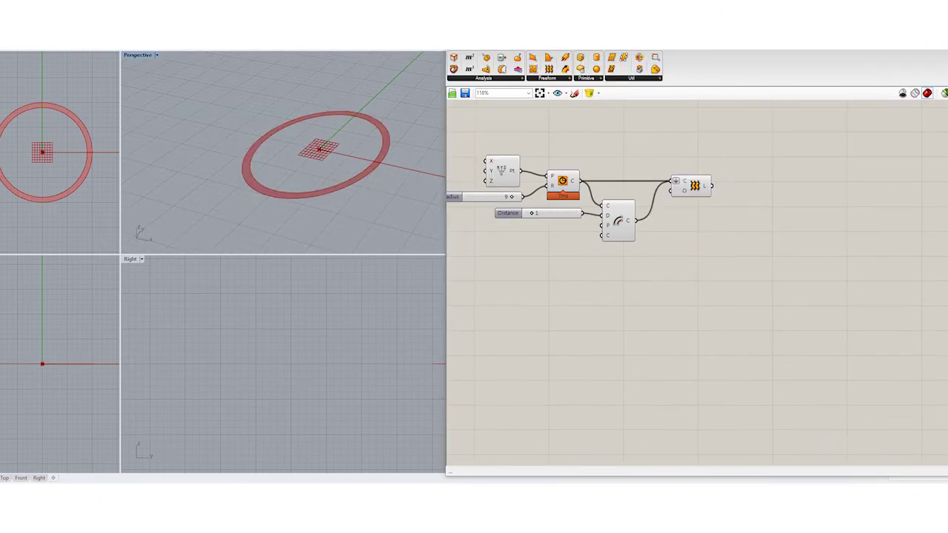
Place an Extrude Linear component and feed the Loft's L output into its base input
click(566, 78)
click(557, 179)
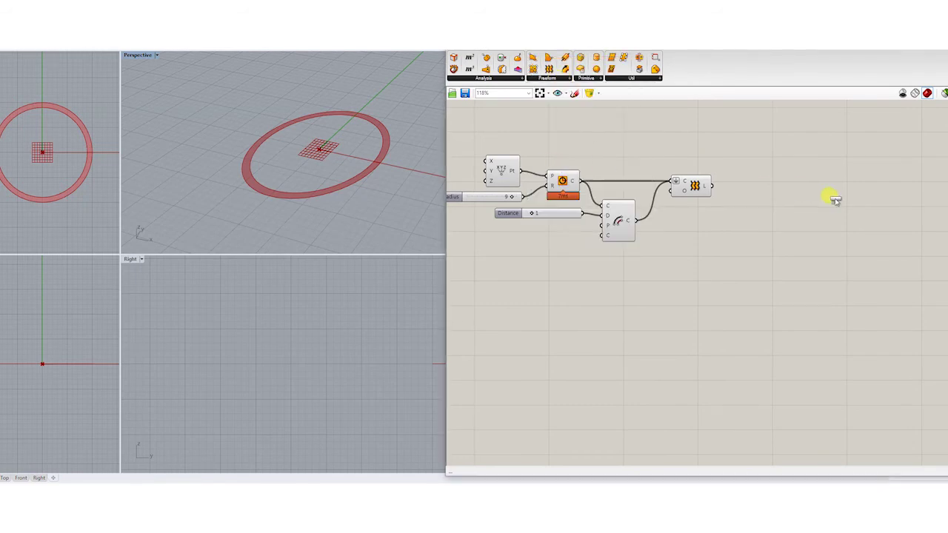
click(804, 200)
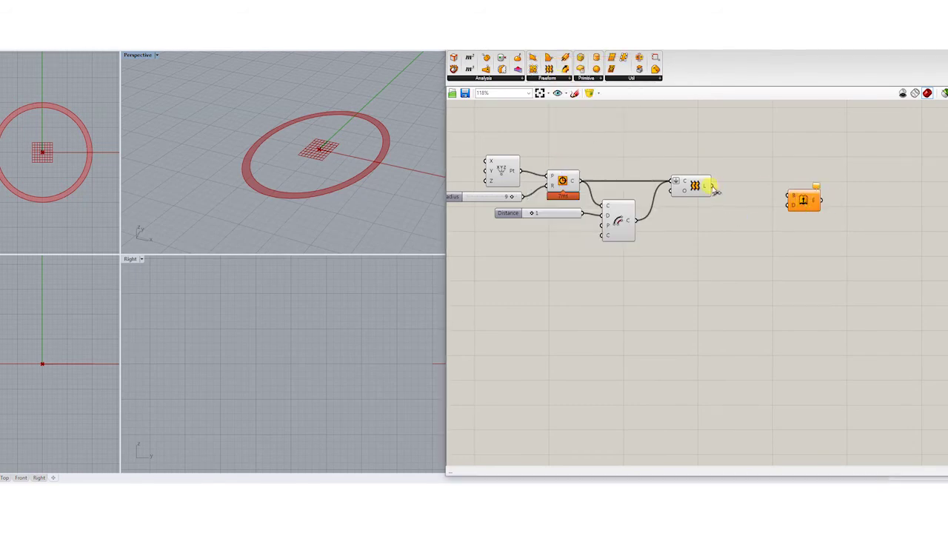
drag(713, 187, 754, 191)
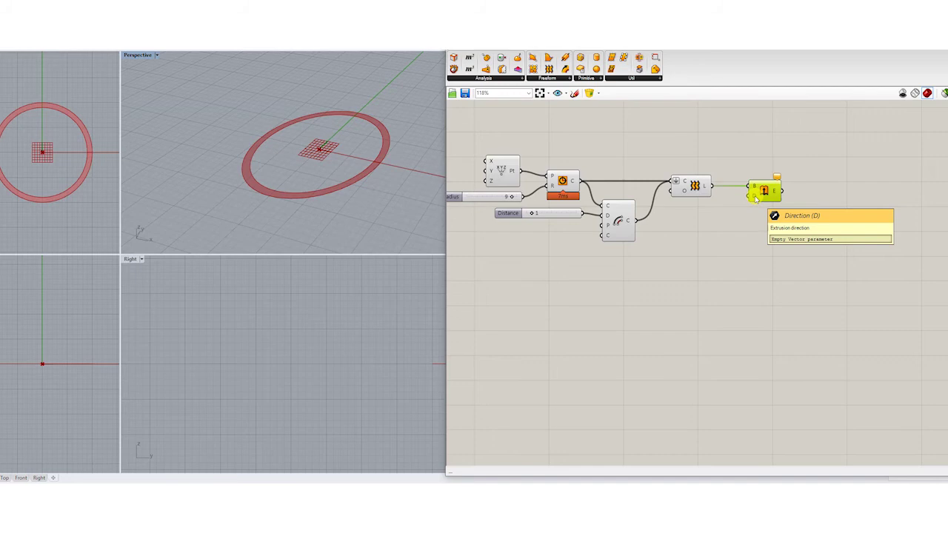
click(725, 237)
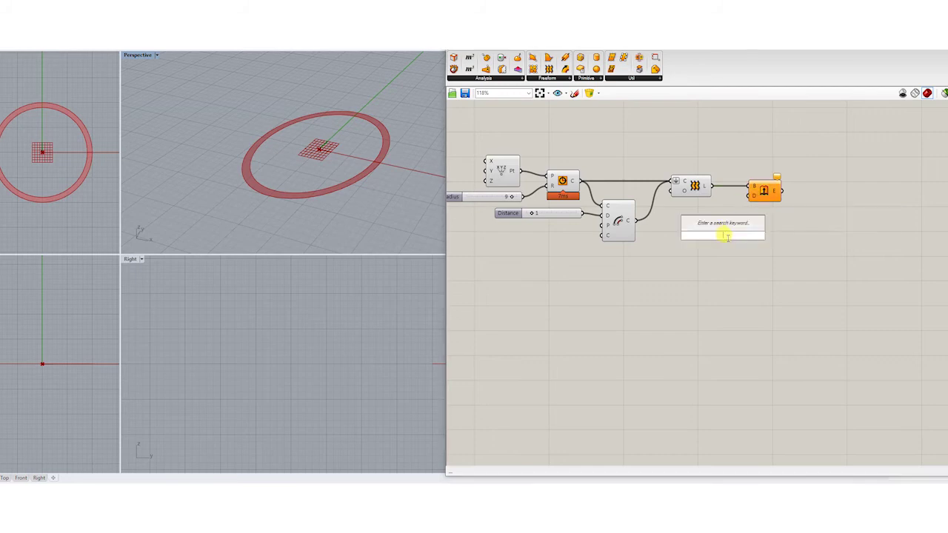
Add a Unit Z vector from the Vector tab and wire it in as the extrusion direction
key(Escape)
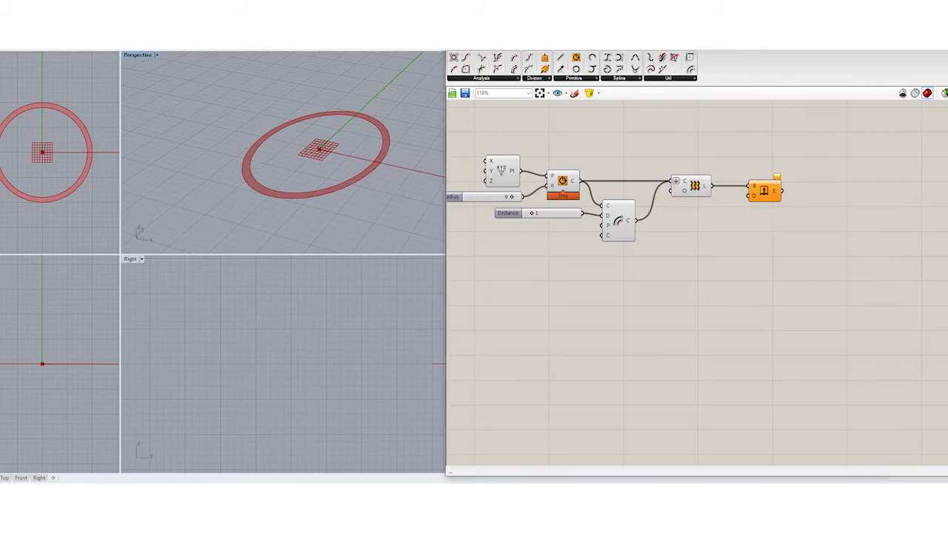
click(511, 46)
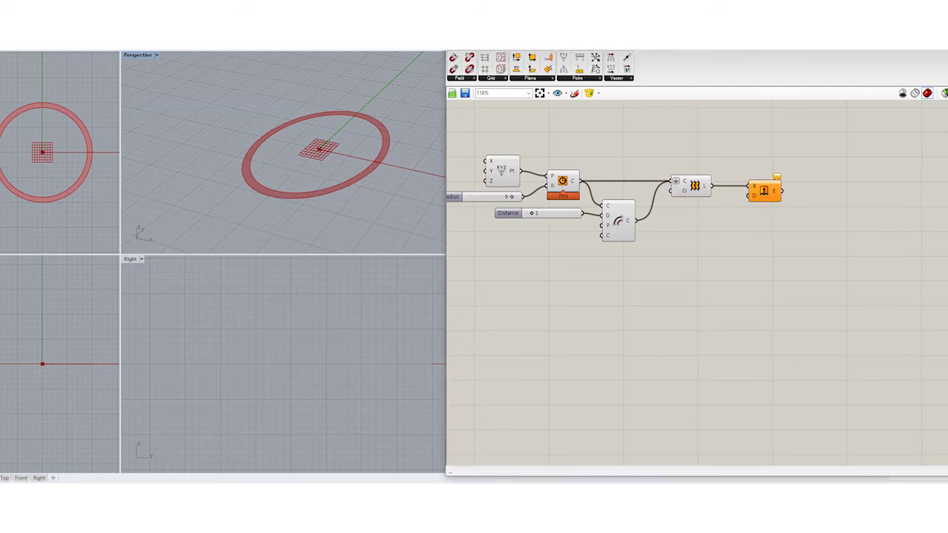
click(617, 79)
mouse_move(742, 240)
mouse_down()
mouse_move(725, 234)
mouse_move(749, 194)
mouse_move(797, 191)
mouse_move(753, 239)
mouse_up()
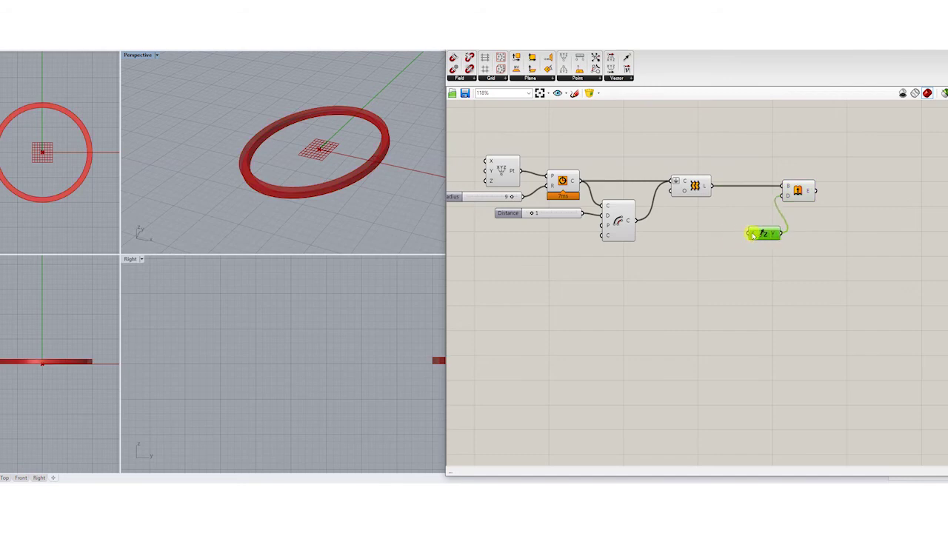
click(665, 271)
Add a number slider set to 10 and wire it into Unit Z's F input
double_click(667, 268)
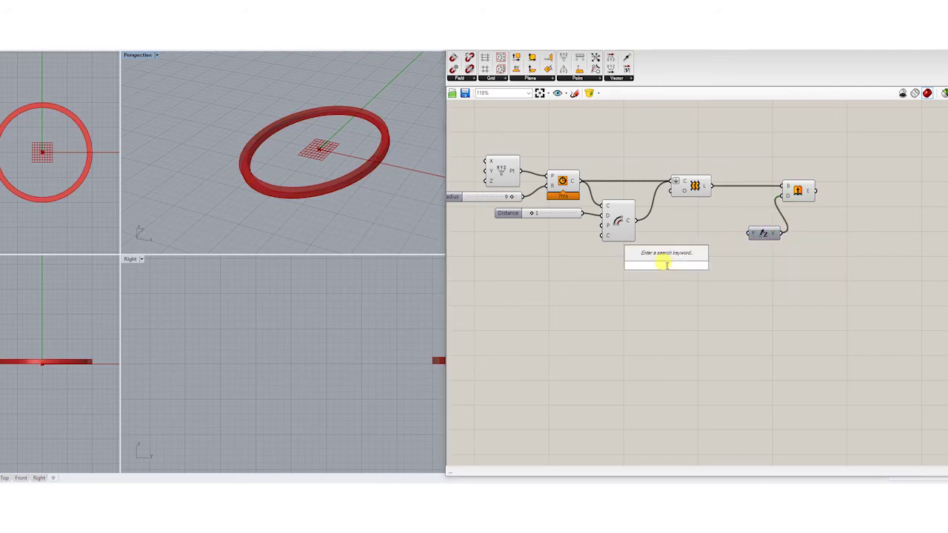
text(number slider)
key(Return)
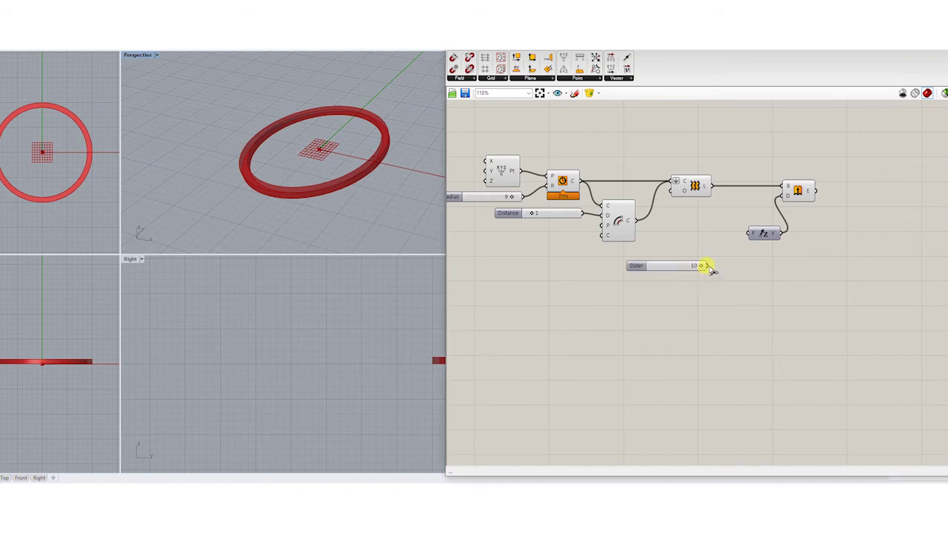
drag(738, 234, 748, 234)
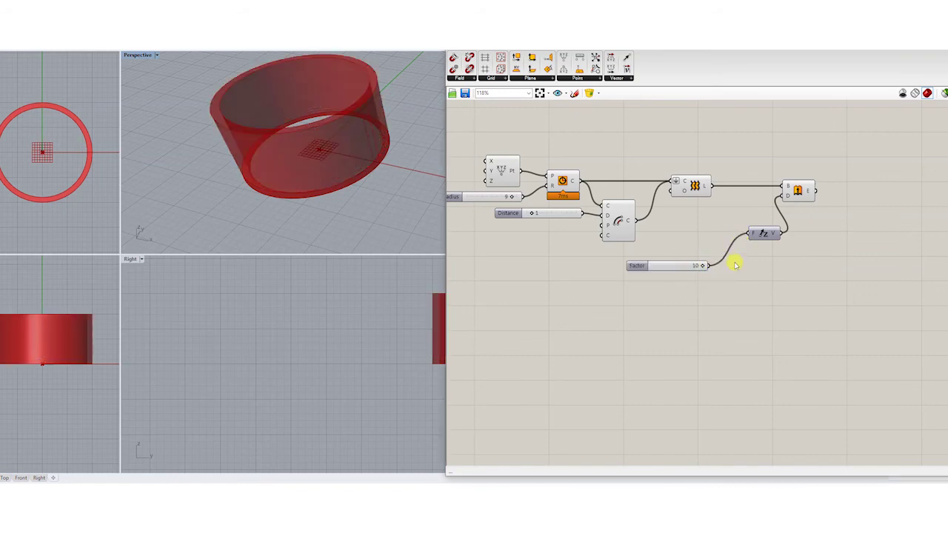
right_drag(384, 202, 463, 233)
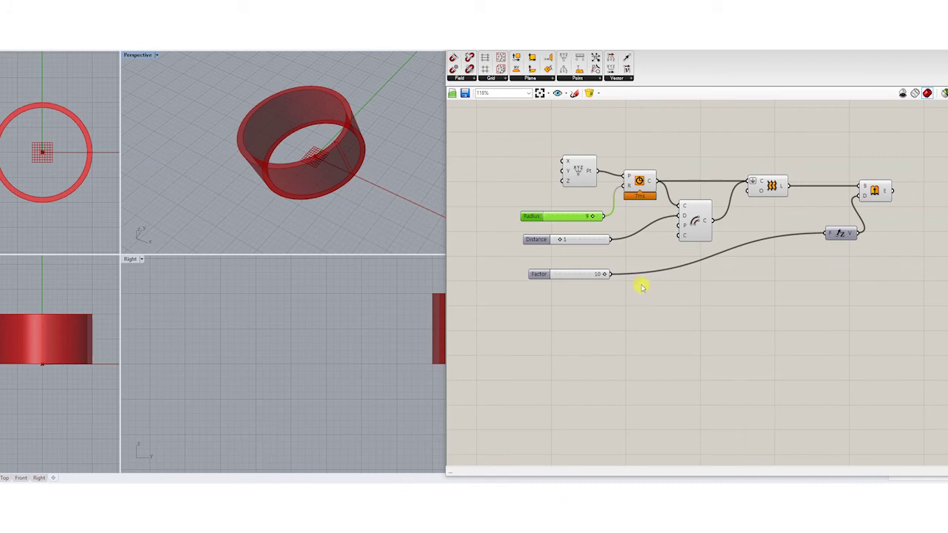
Arrange the Radius, Distance and Factor sliders into a neat column
drag(562, 219, 565, 216)
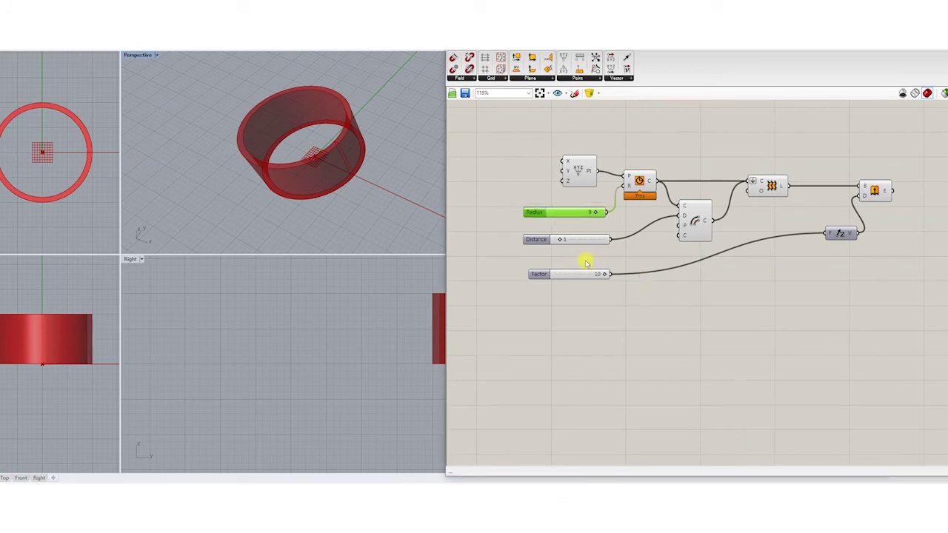
drag(584, 276, 575, 302)
drag(582, 239, 575, 259)
drag(577, 215, 575, 226)
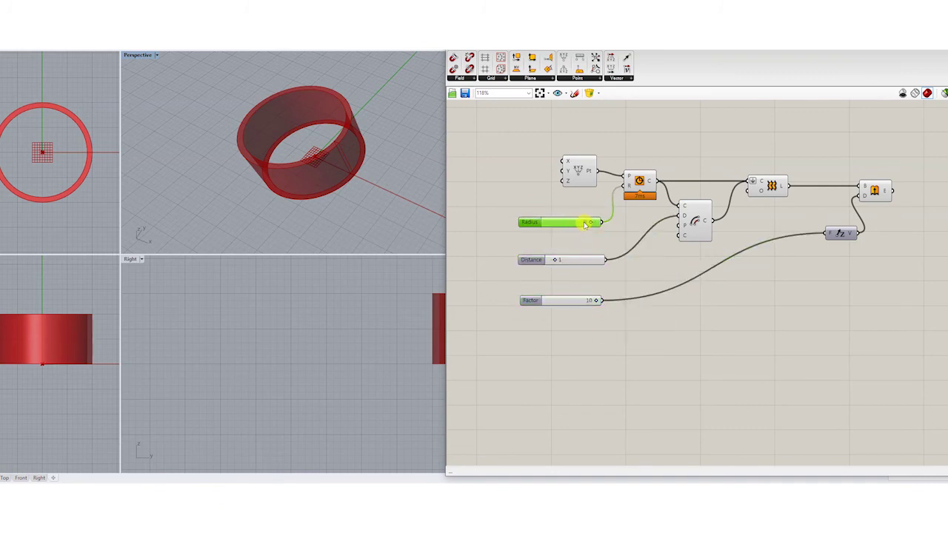
Set the sliders to Radius 7, Distance 2 and Factor 9
mouse_move(592, 222)
mouse_down()
mouse_move(566, 222)
mouse_move(584, 225)
mouse_up()
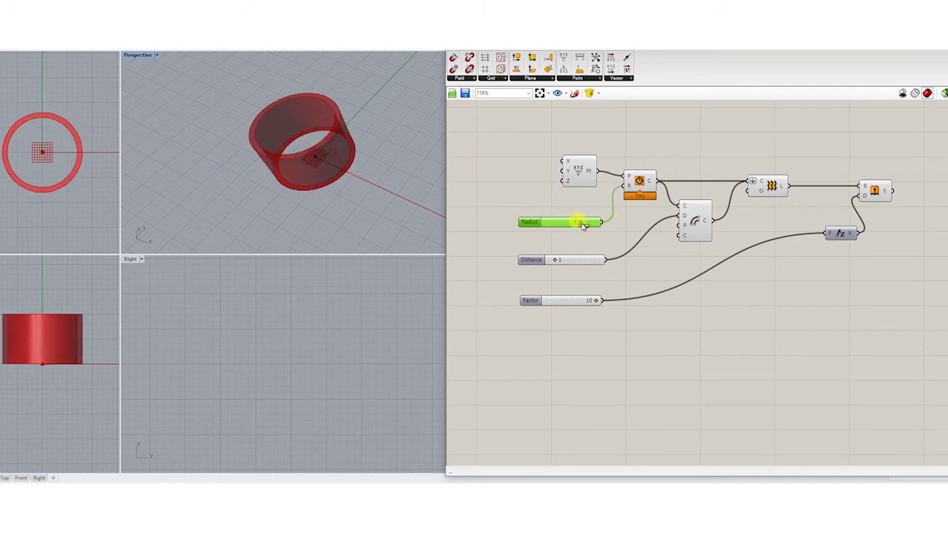
mouse_move(556, 260)
mouse_down()
mouse_move(583, 260)
mouse_move(560, 259)
mouse_up()
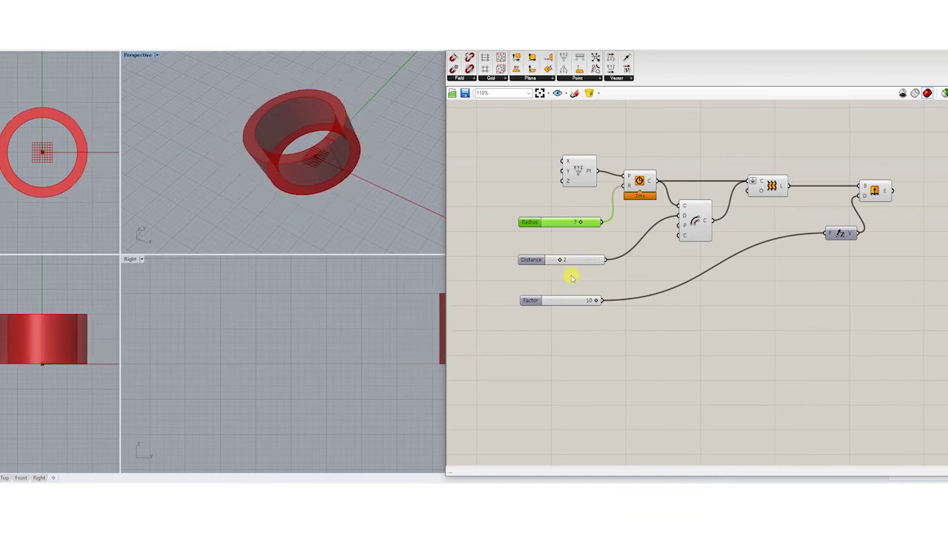
mouse_move(581, 300)
mouse_down()
mouse_move(560, 297)
mouse_move(591, 298)
mouse_up()
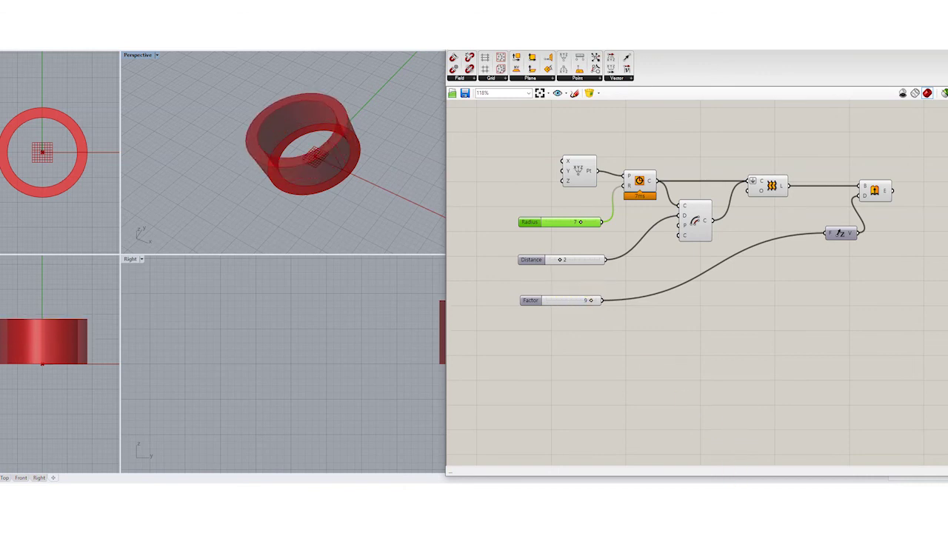